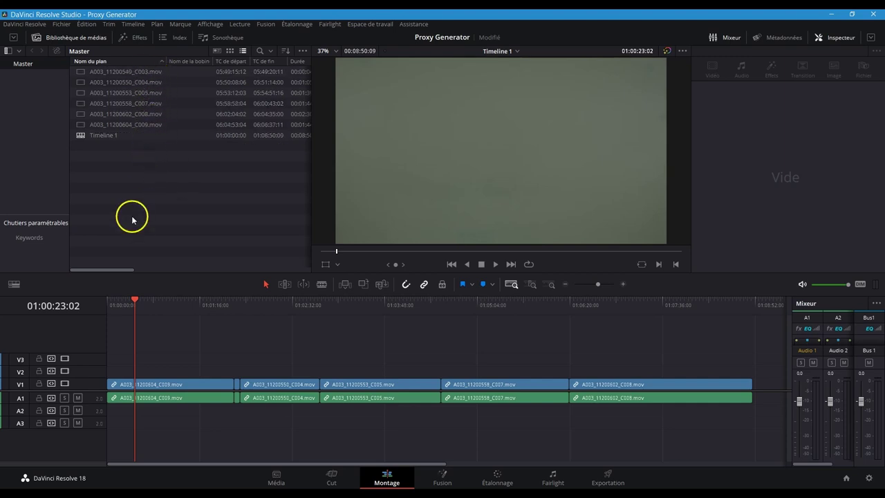
Examine the format and codec columns of the media pool clips and switch to File Explorer
{"action": "left_click_drag", "start_coordinate": [123, 270], "coordinate": [242, 270]}
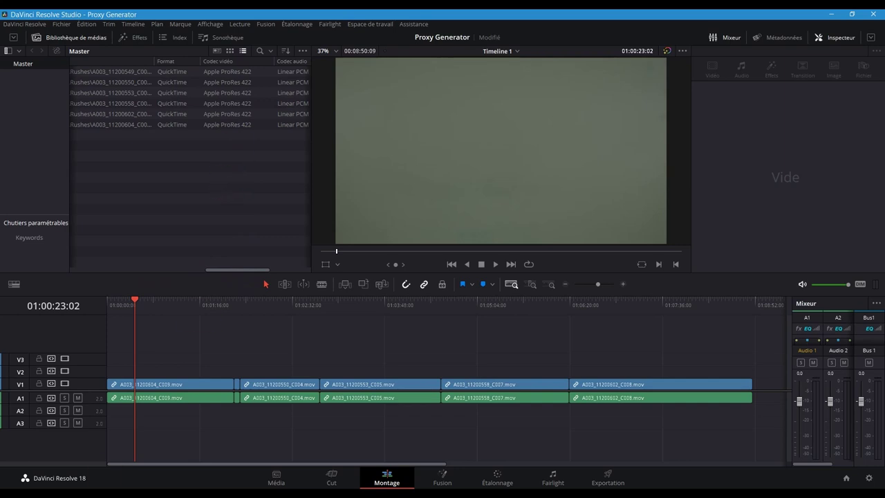
{"action": "left_click", "coordinate": [103, 492]}
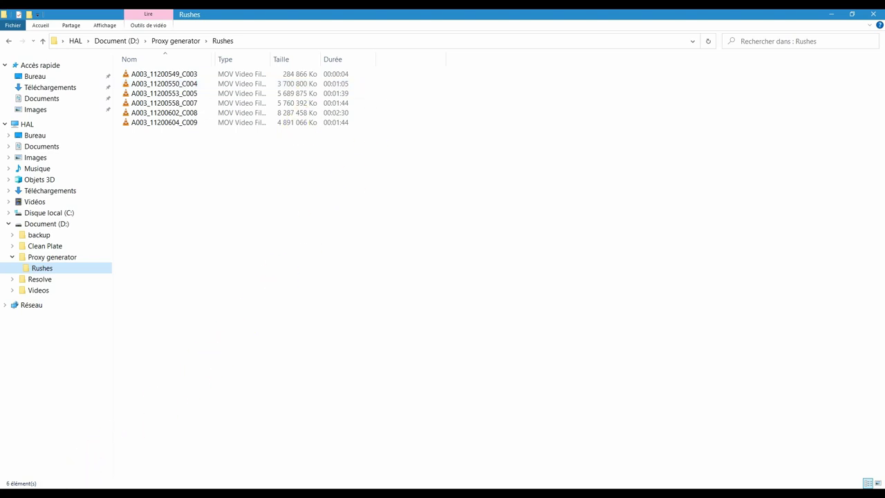
Search for and launch Blackmagic Proxy Generator, dismissing its initial watched-folder selection
{"action": "key", "text": "super+s"}
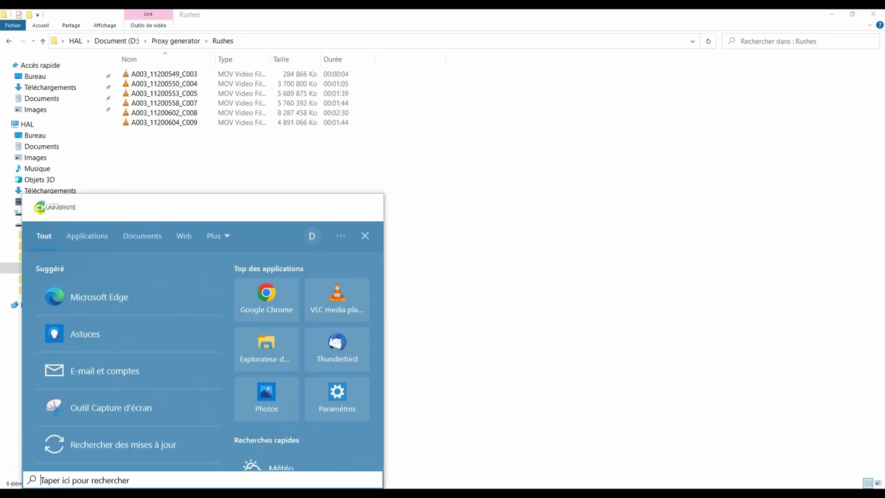
{"action": "type", "text": "proxy"}
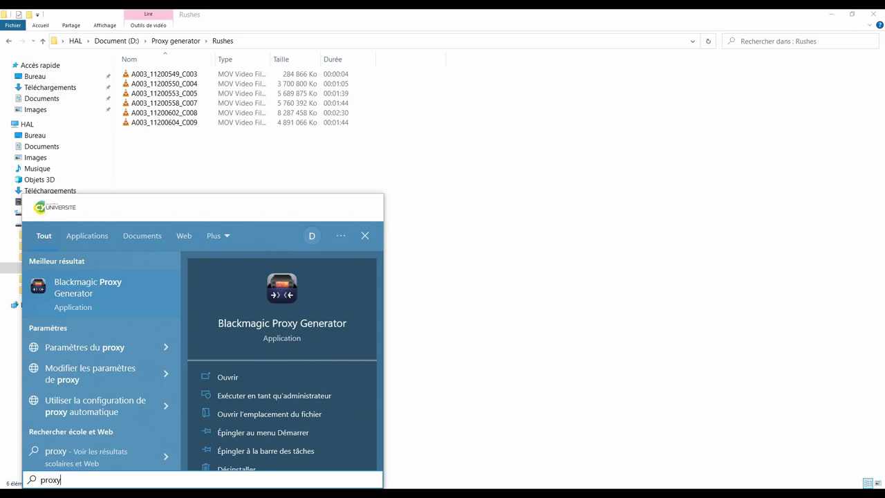
{"action": "left_click", "coordinate": [74, 286]}
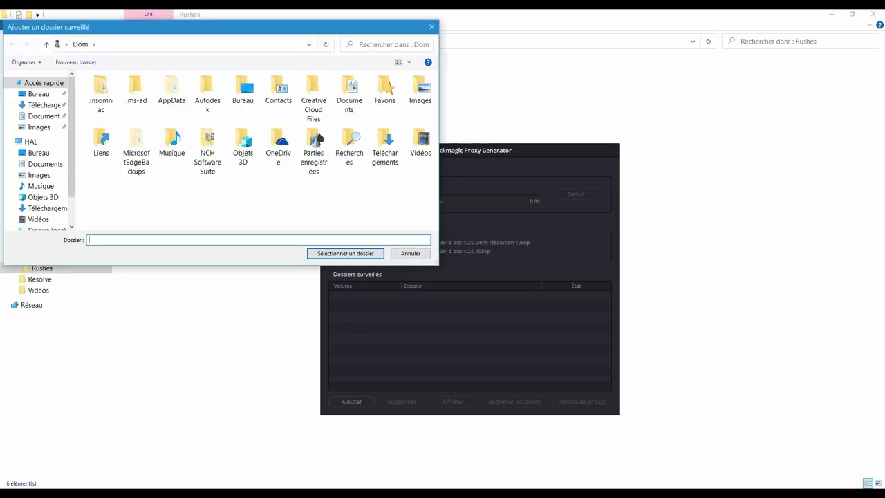
{"action": "left_click", "coordinate": [410, 253]}
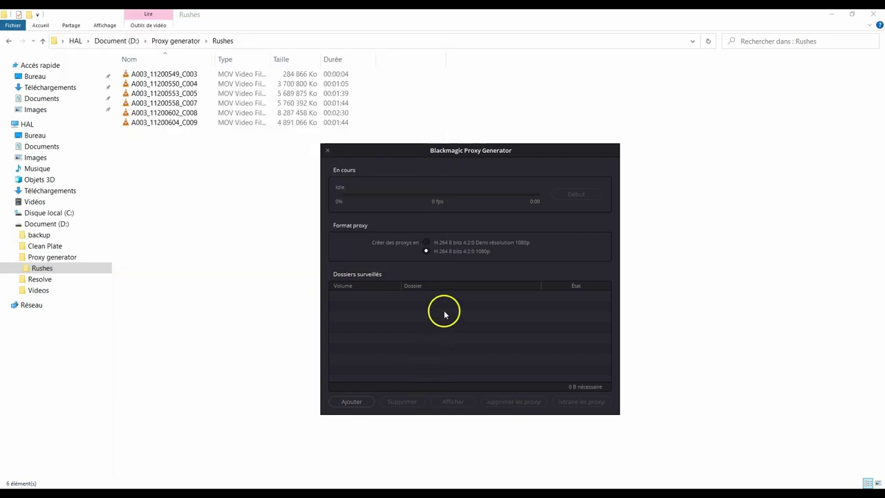
Choose the H.264 8 bits 4:2:0 1080p proxy format and add the Rushes folder as a watched folder
{"action": "left_click", "coordinate": [477, 252]}
{"action": "left_click", "coordinate": [427, 295]}
{"action": "left_click", "coordinate": [365, 401]}
{"action": "scroll", "coordinate": [367, 318], "scroll_direction": "down", "scroll_amount": 2}
{"action": "left_click", "coordinate": [383, 323]}
{"action": "double_click", "coordinate": [450, 236]}
{"action": "left_click", "coordinate": [446, 235]}
{"action": "left_click", "coordinate": [666, 377]}
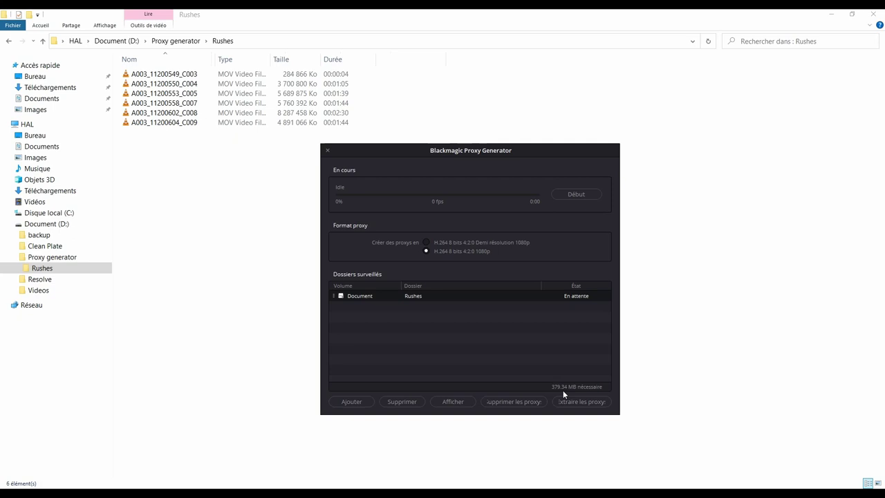
Start generating proxies for the watched Rushes folder and open its Proxy subfolder in File Explorer
{"action": "left_click", "coordinate": [575, 194]}
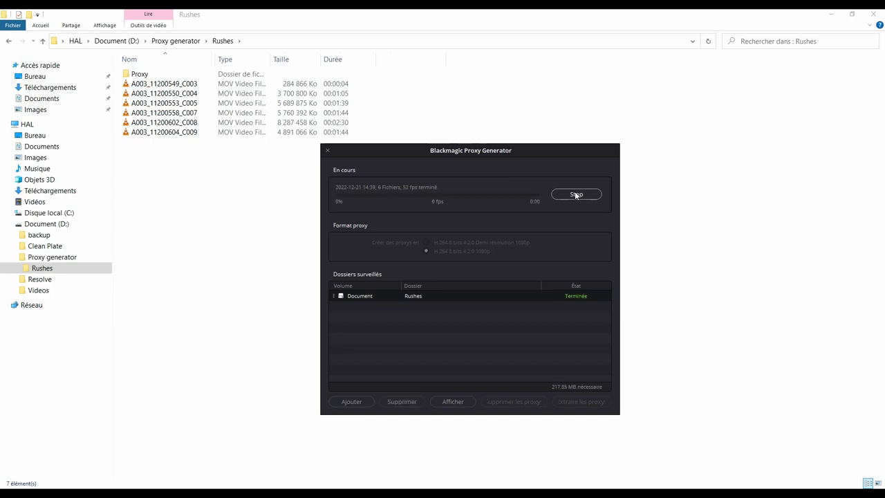
{"action": "double_click", "coordinate": [139, 74]}
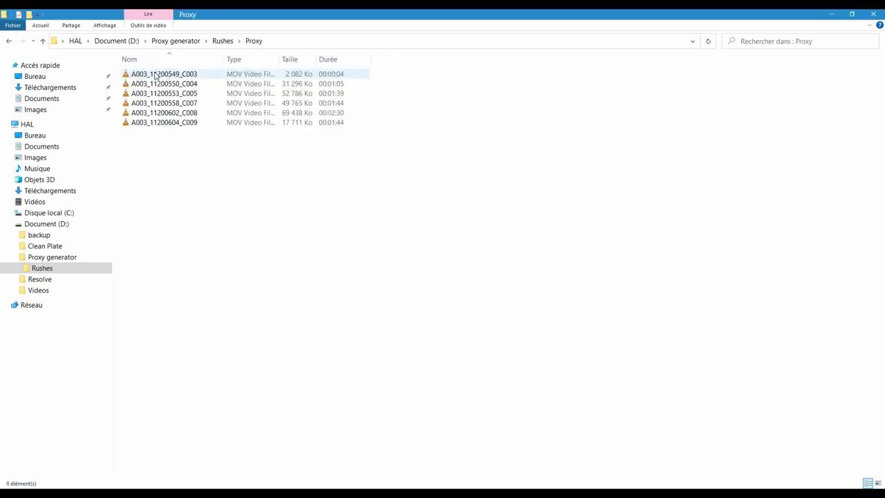
{"action": "left_click", "coordinate": [162, 135]}
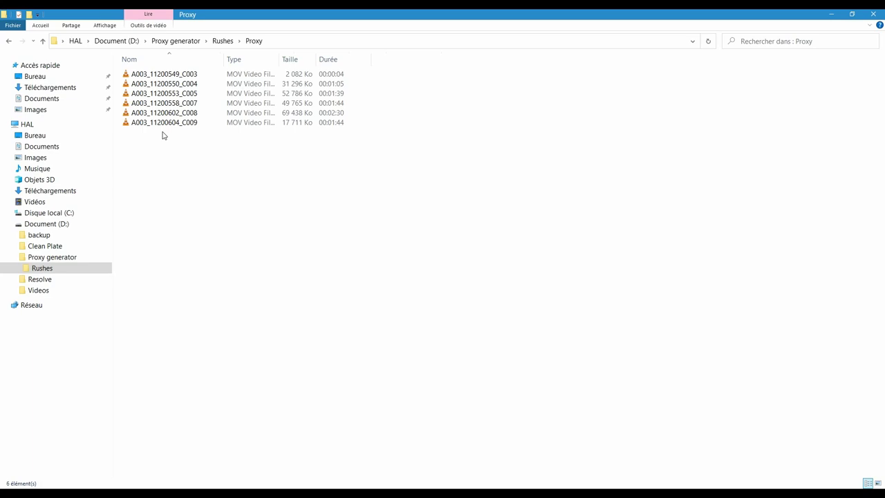
Move A003_11200556_C006 from the Proxy generator folder into Rushes and switch to Blackmagic Proxy Generator
{"action": "left_click", "coordinate": [72, 258]}
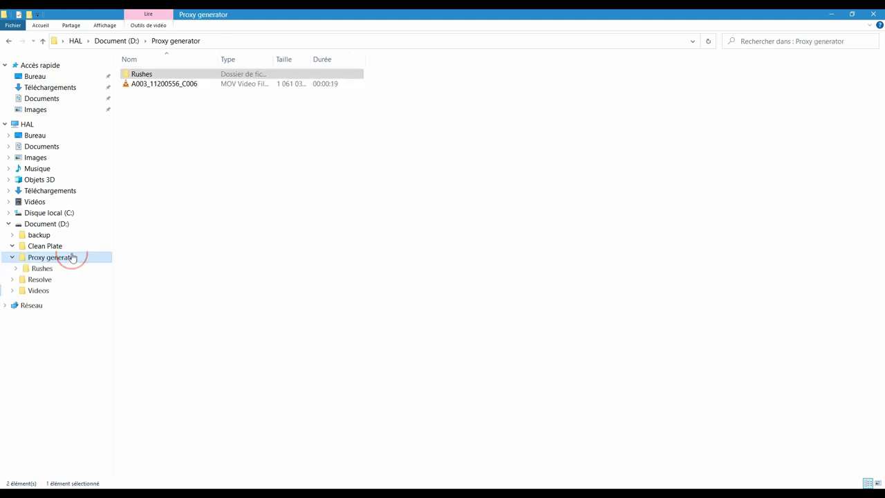
{"action": "left_click", "coordinate": [184, 86]}
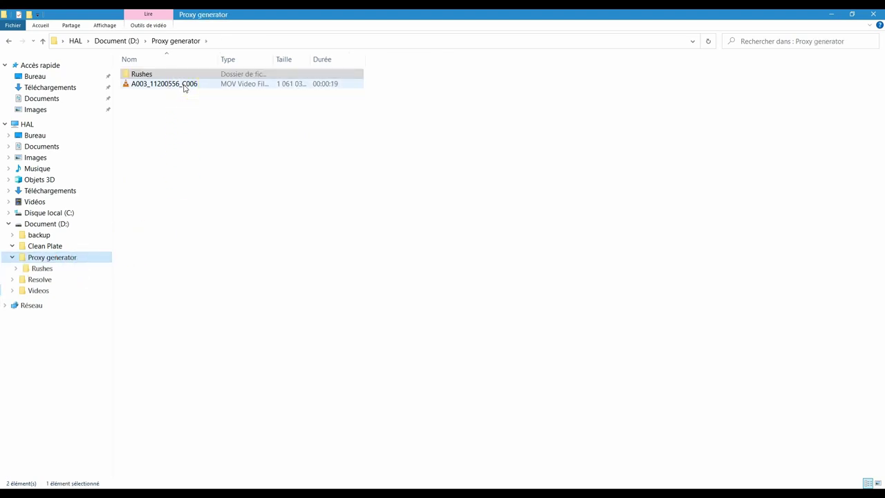
{"action": "left_click_drag", "start_coordinate": [184, 87], "coordinate": [178, 74]}
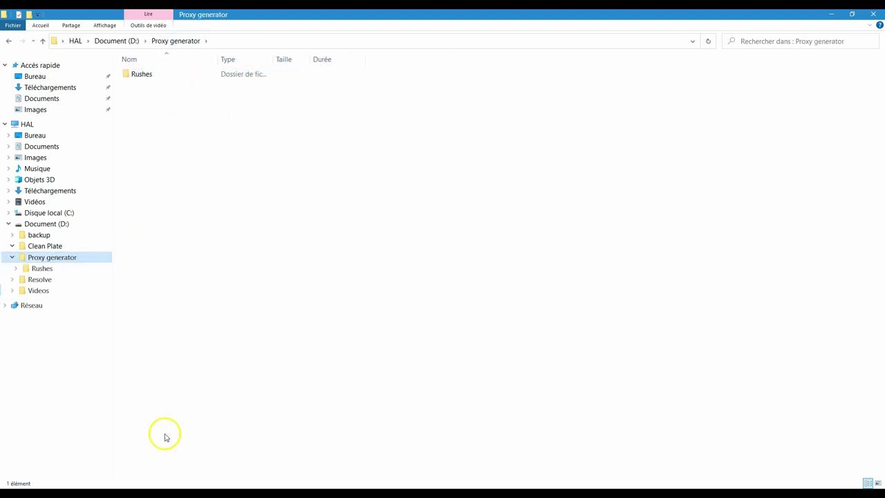
{"action": "key", "text": "alt+Tab"}
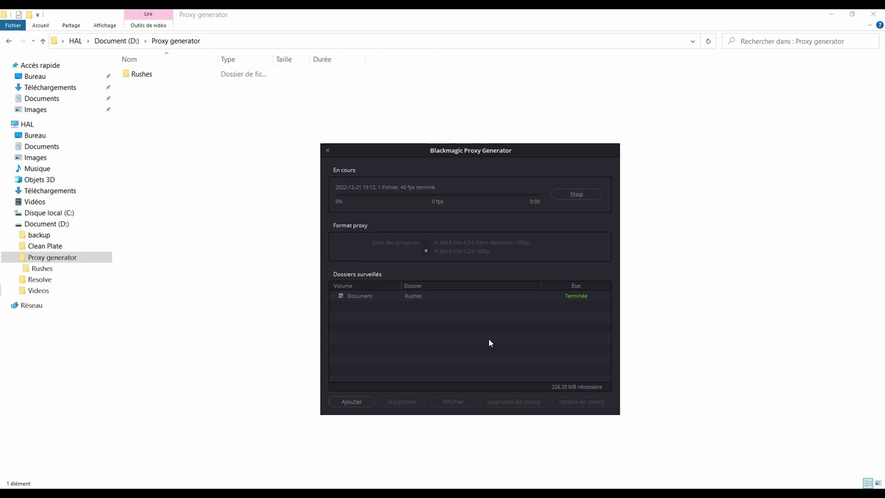
Check the proxy file of A003_11200556_C006 in the Proxy folder inside Rushes
{"action": "double_click", "coordinate": [142, 74]}
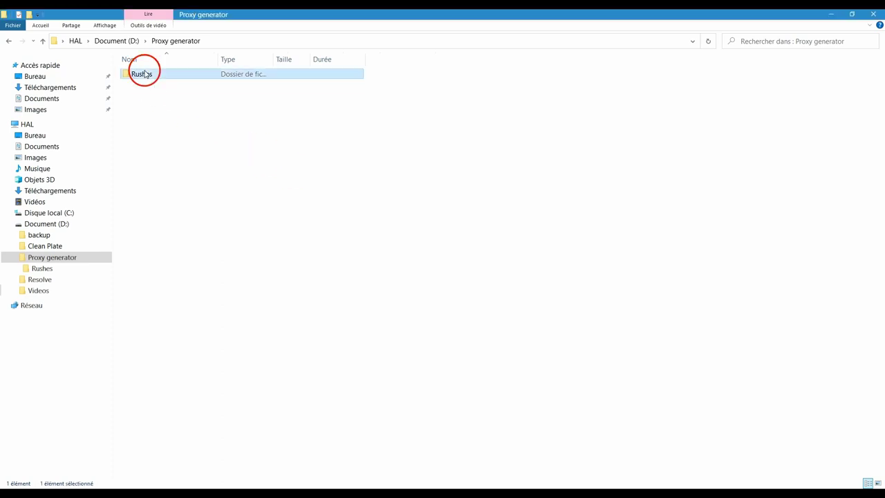
{"action": "double_click", "coordinate": [158, 79]}
{"action": "left_click", "coordinate": [187, 102]}
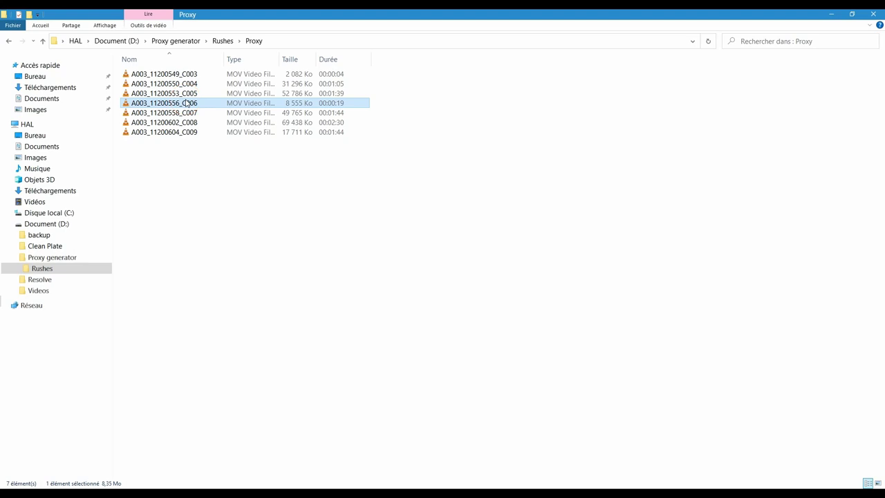
Switch to Blackmagic Proxy Generator and stop the proxy generation
{"action": "key", "text": "alt+Tab"}
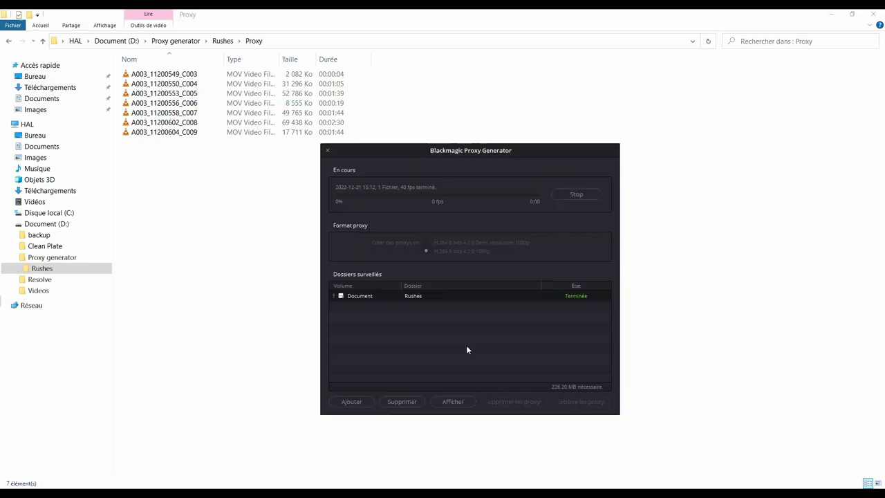
{"action": "left_click", "coordinate": [576, 194]}
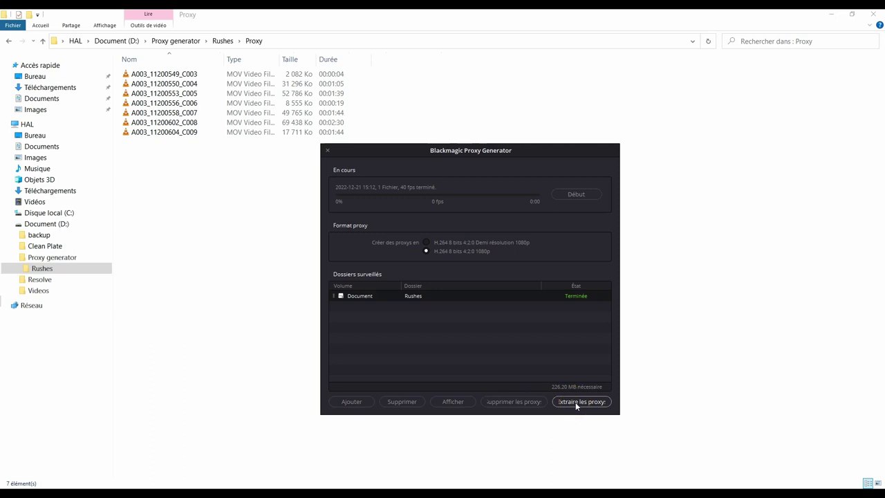
{"action": "left_click", "coordinate": [577, 402]}
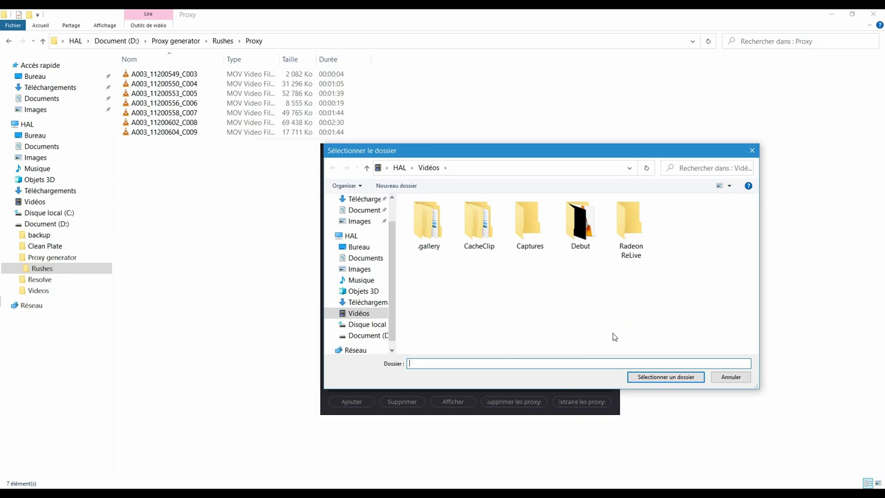
{"action": "left_click", "coordinate": [632, 377]}
{"action": "left_click", "coordinate": [731, 377]}
{"action": "left_click", "coordinate": [579, 377]}
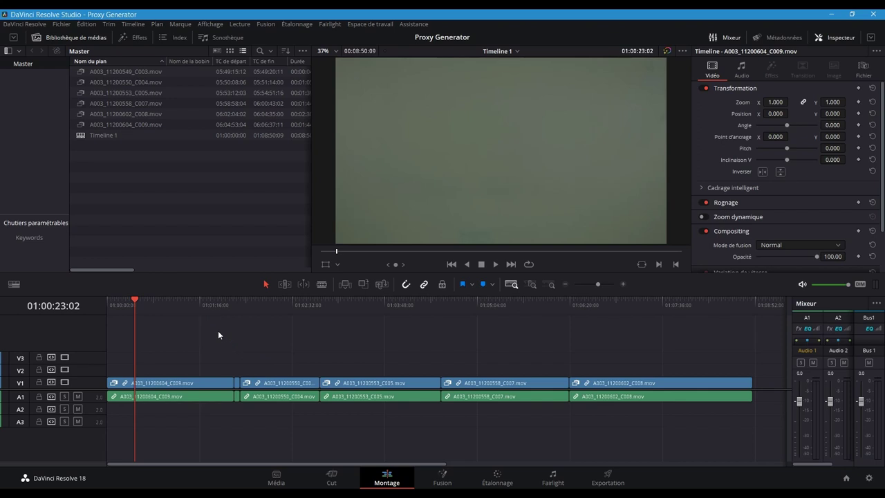
Set the proxy handling for playback to prefer the camera originals
{"action": "left_click", "coordinate": [77, 73]}
{"action": "left_click", "coordinate": [239, 25]}
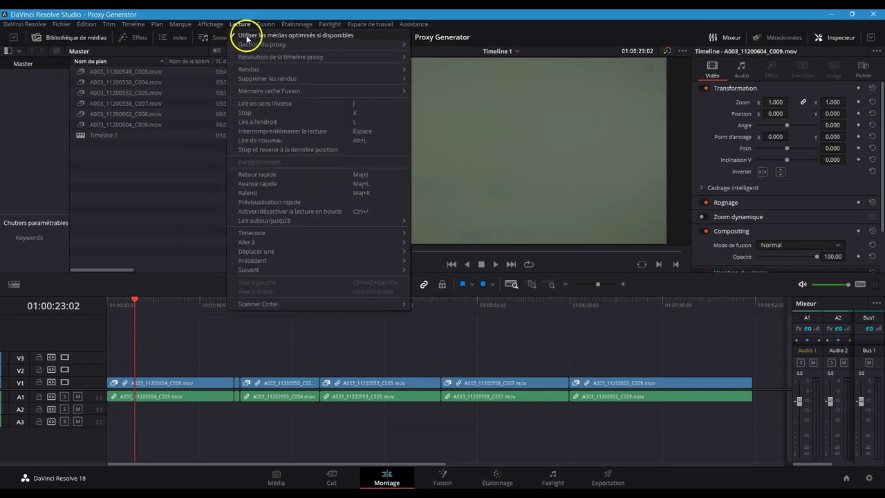
{"action": "mouse_move", "coordinate": [253, 44]}
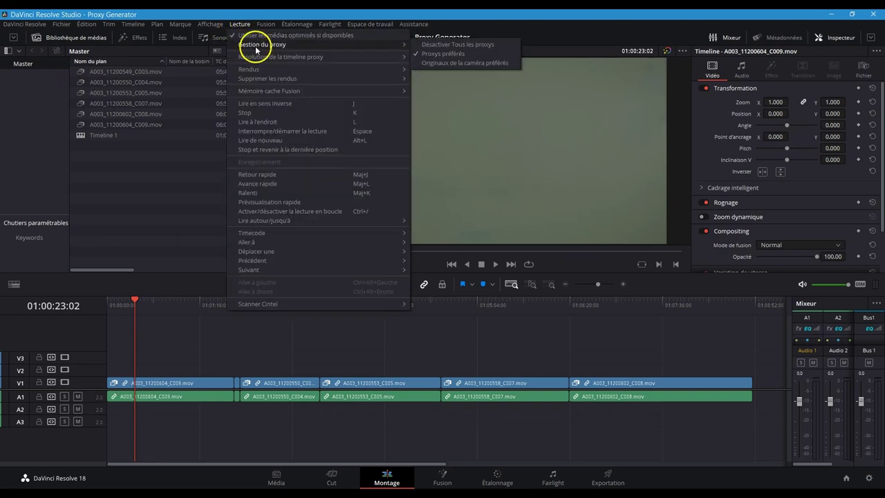
{"action": "left_click", "coordinate": [439, 64]}
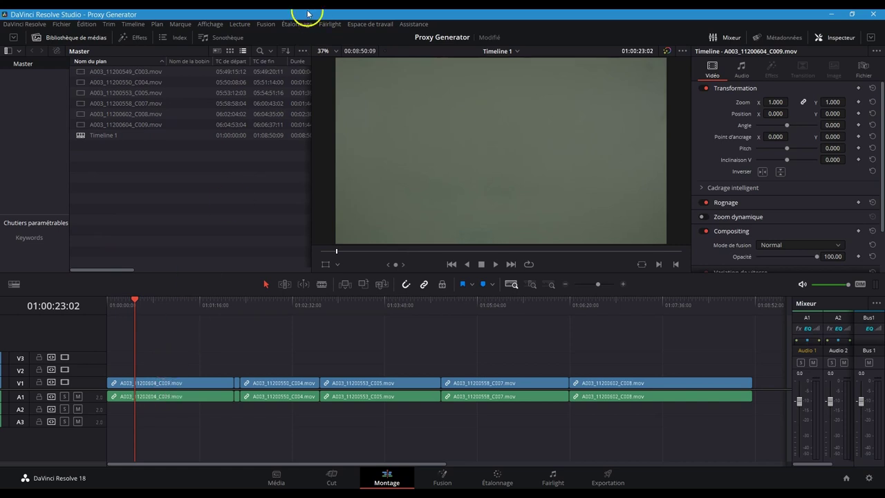
Set the proxy handling for playback to prefer proxies
{"action": "left_click", "coordinate": [248, 25]}
{"action": "left_click", "coordinate": [260, 44]}
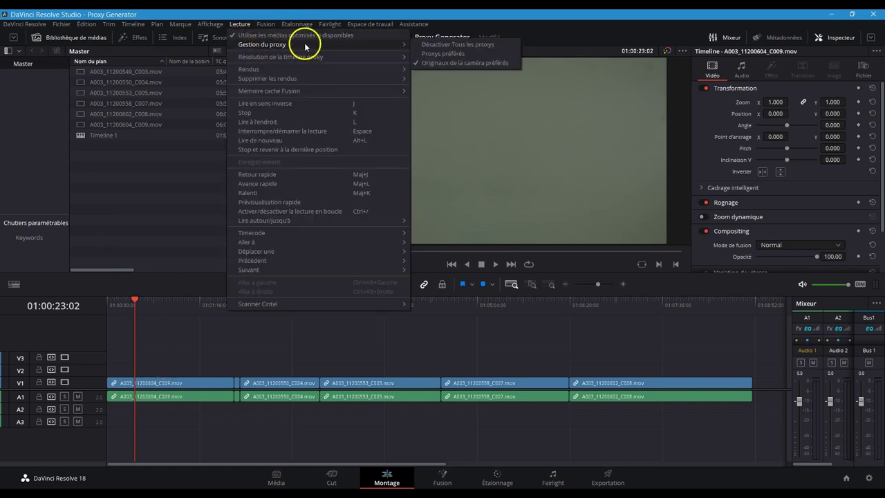
{"action": "left_click", "coordinate": [440, 52]}
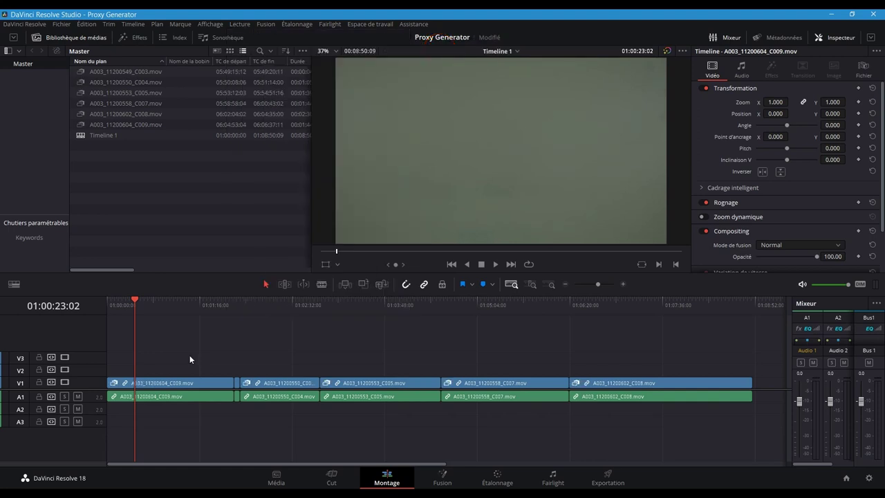
In File Explorer, move A003_11200604_C009 from Rushes to the parent Proxy generator folder, and return it to Rushes
{"action": "key", "text": "alt+Tab"}
{"action": "left_click_drag", "start_coordinate": [156, 142], "coordinate": [72, 260]}
{"action": "key", "text": "alt+Tab"}
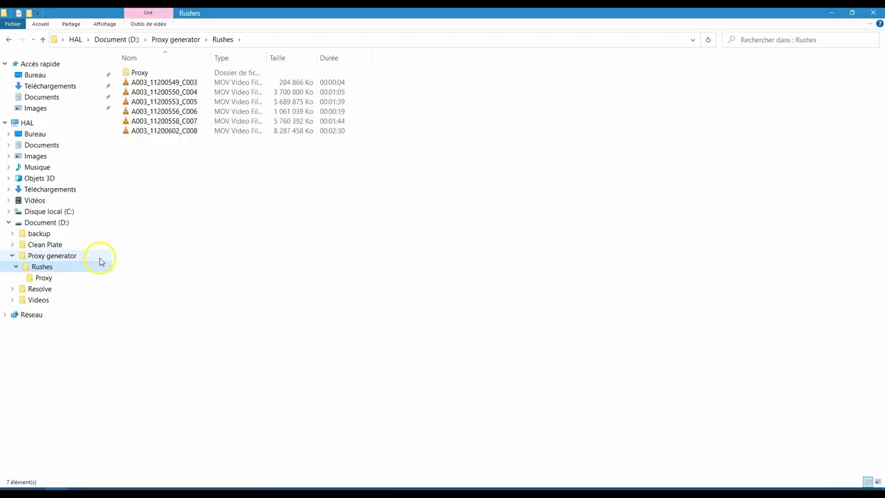
{"action": "left_click", "coordinate": [69, 257]}
{"action": "left_click_drag", "start_coordinate": [178, 87], "coordinate": [166, 73]}
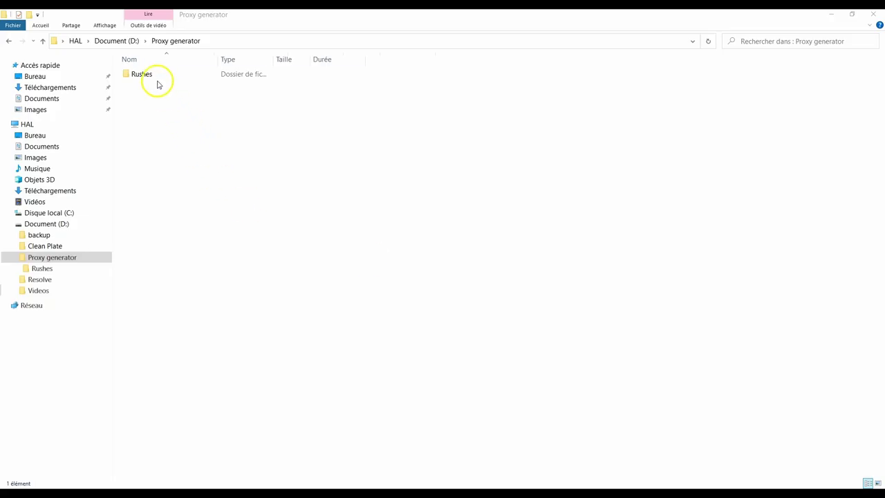
Open the Rushes folder and delete the original clip A003_11200604_C009
{"action": "left_click", "coordinate": [155, 79]}
{"action": "double_click", "coordinate": [155, 79]}
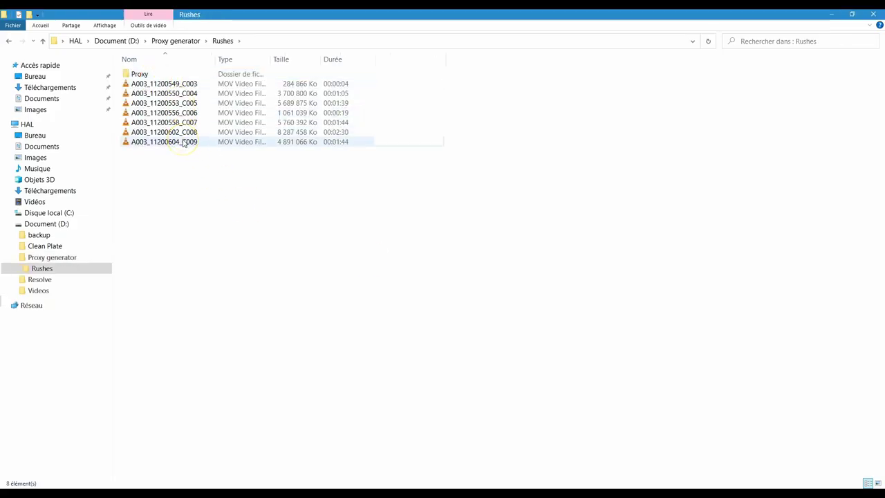
{"action": "right_click", "coordinate": [179, 142]}
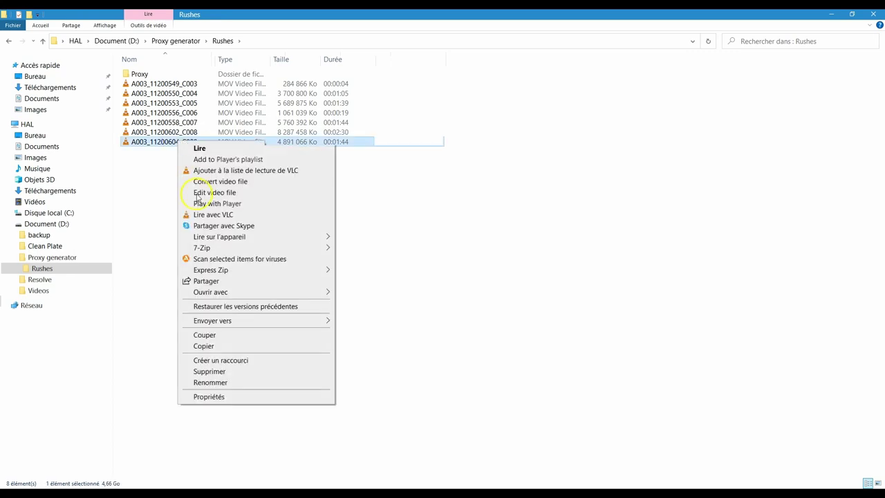
{"action": "left_click", "coordinate": [213, 373]}
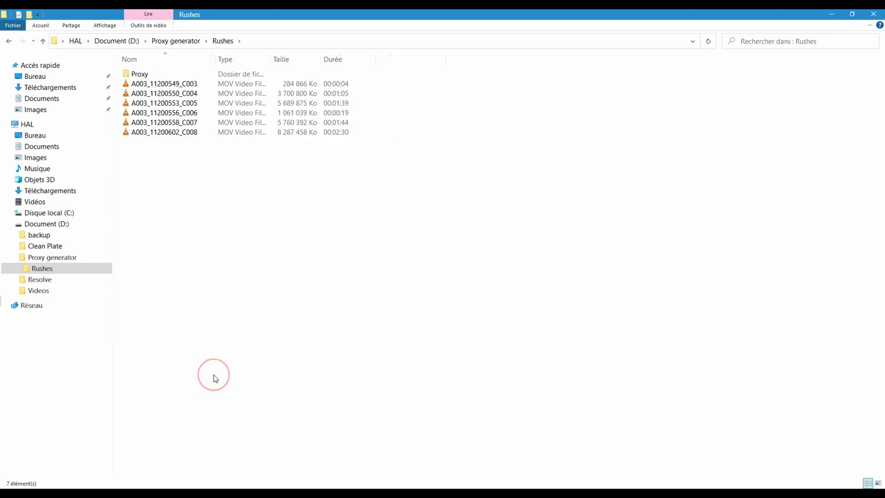
Delete the proxies of the watched Rushes folder in Blackmagic Proxy Generator and check the Proxy folder's contents in File Explorer
{"action": "left_click", "coordinate": [494, 394]}
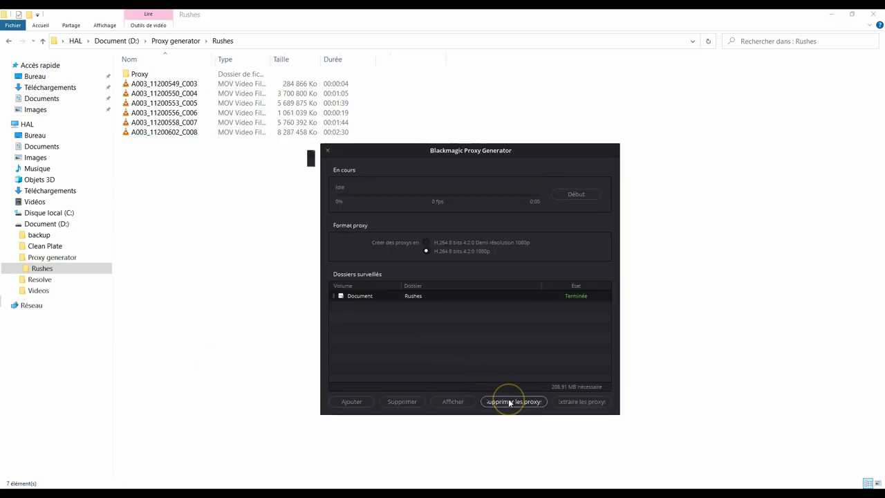
{"action": "left_click", "coordinate": [549, 312]}
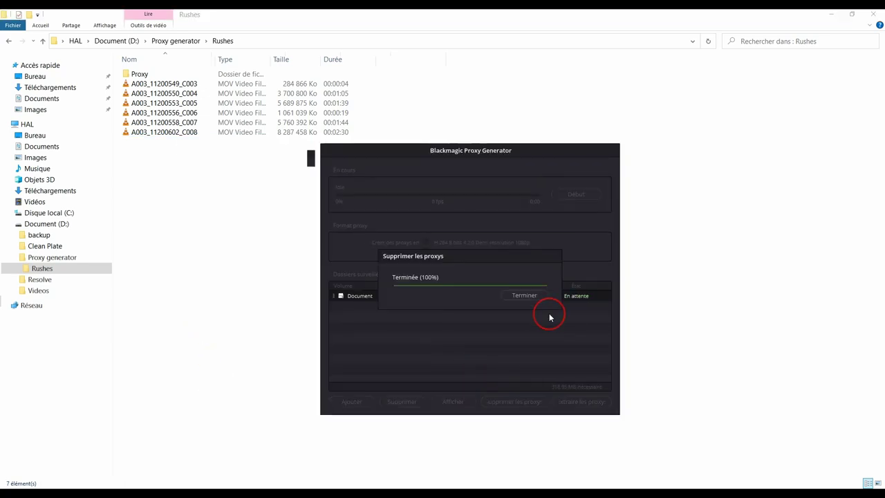
{"action": "left_click", "coordinate": [537, 299]}
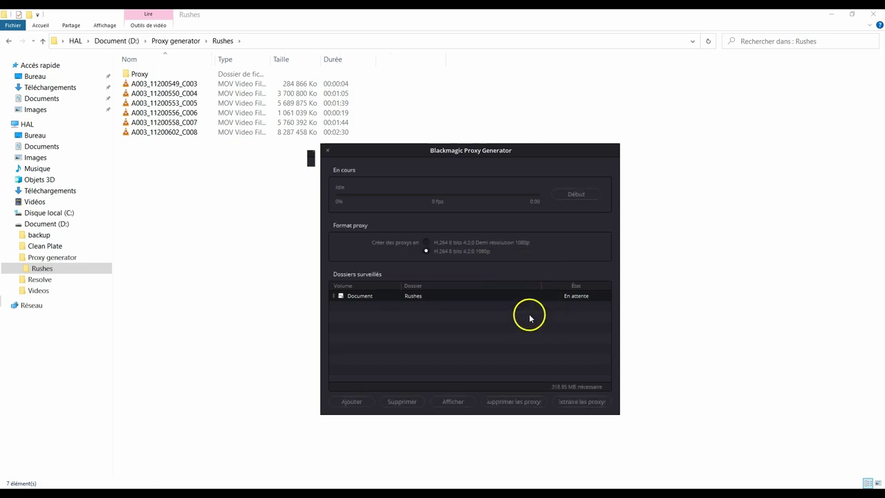
{"action": "left_click", "coordinate": [154, 193]}
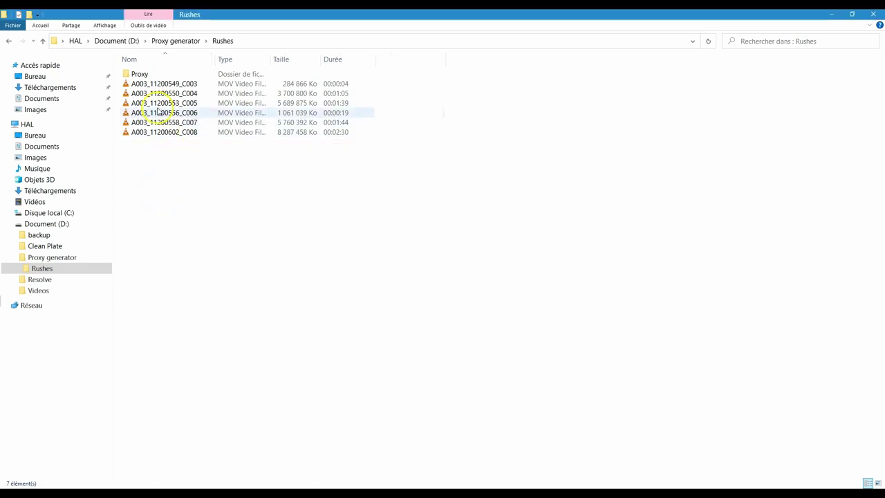
{"action": "double_click", "coordinate": [155, 75]}
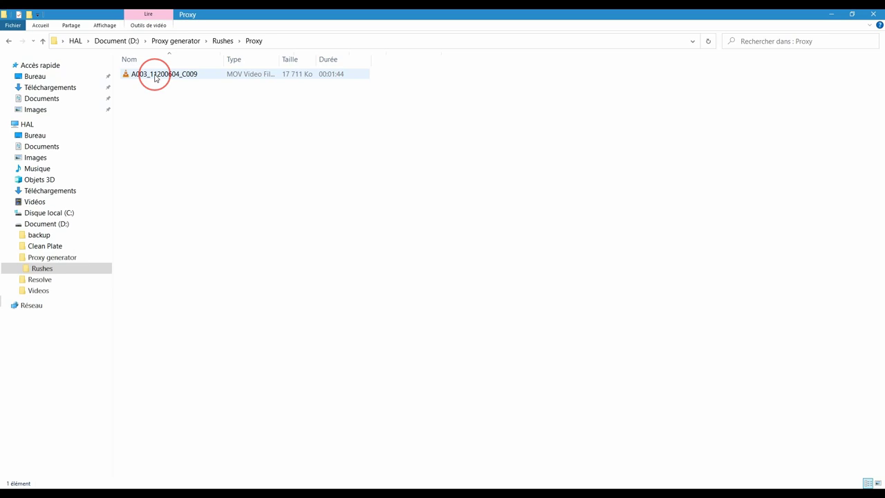